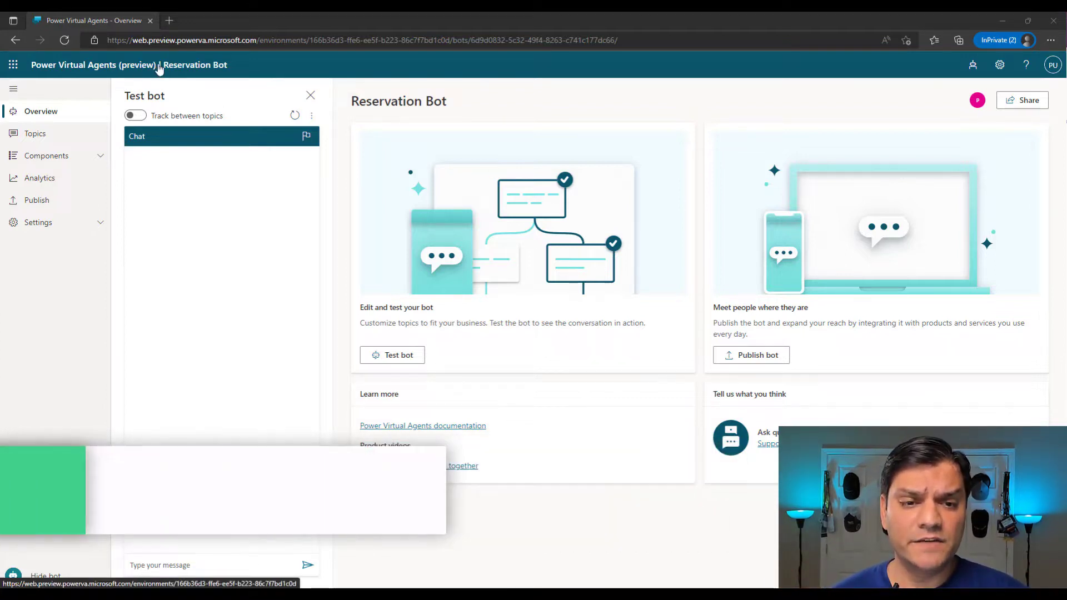
Step: Open the Make a reservation topic from the bot's Topics list
left_click(51, 142)
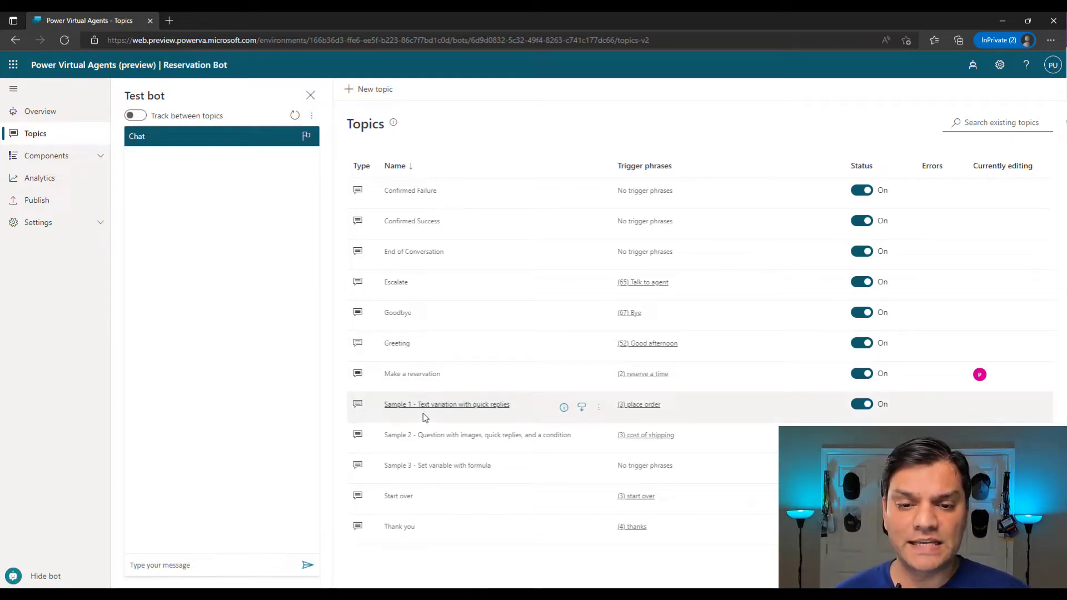
left_click(419, 376)
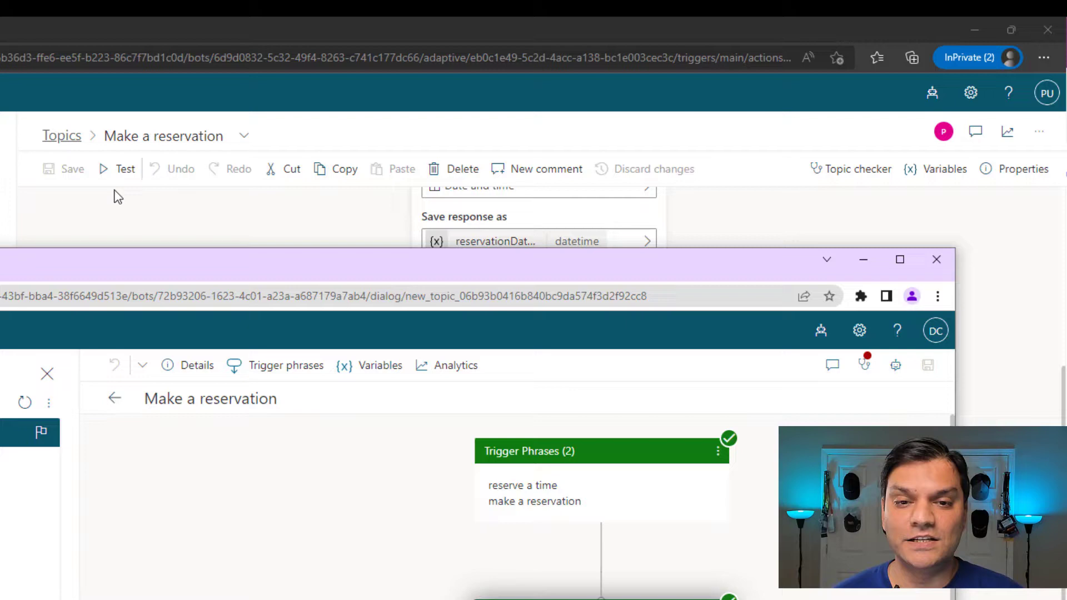
Step: Minimize the older-version window, view the Goodbye topic, then switch back to Make a reservation
left_click(76, 146)
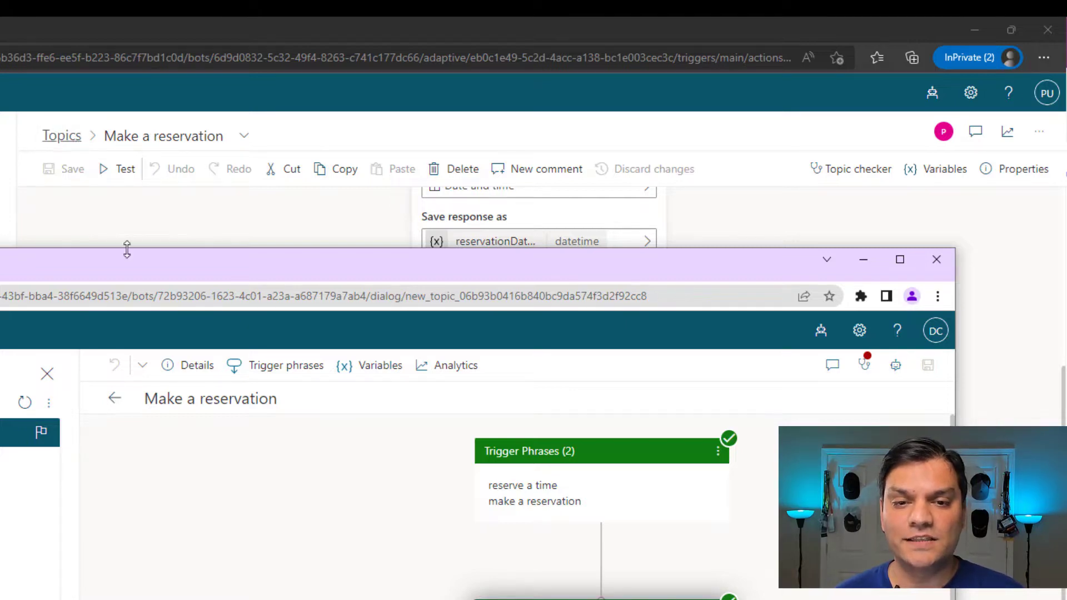
left_click(863, 260)
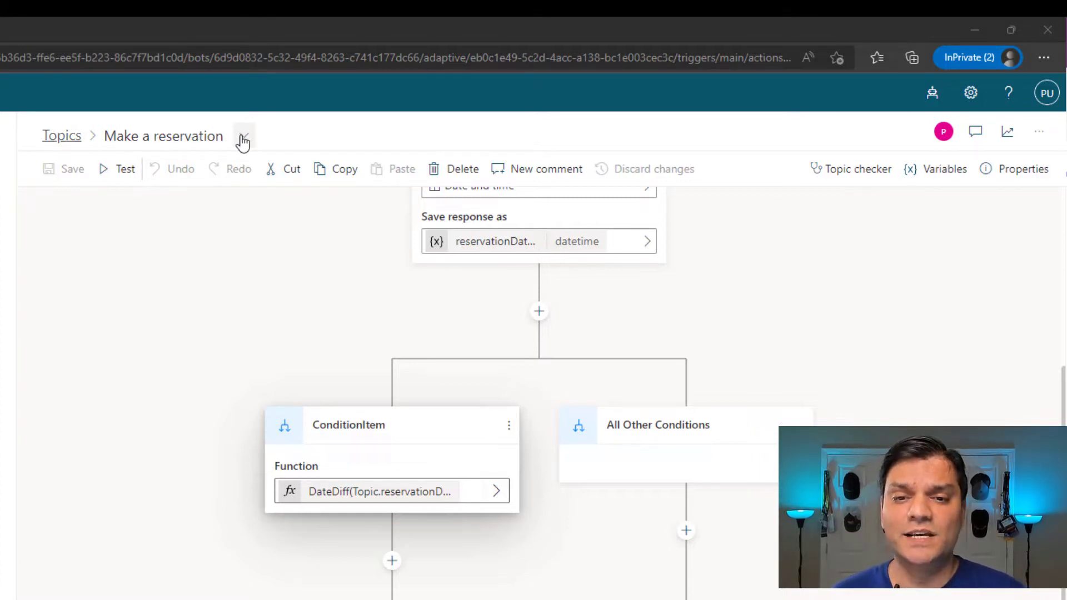
left_click(243, 138)
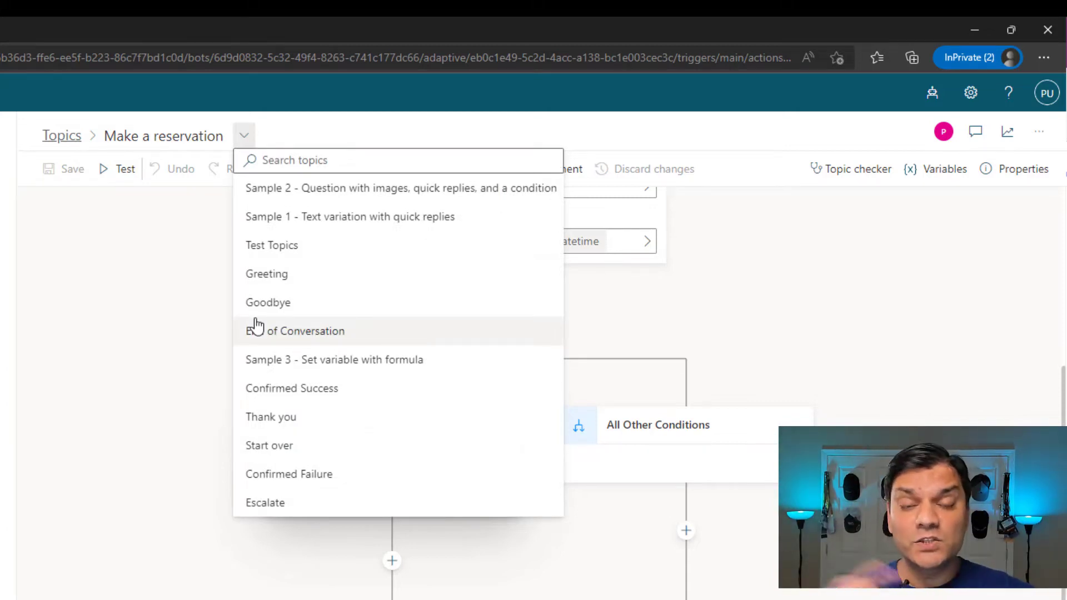
left_click(303, 309)
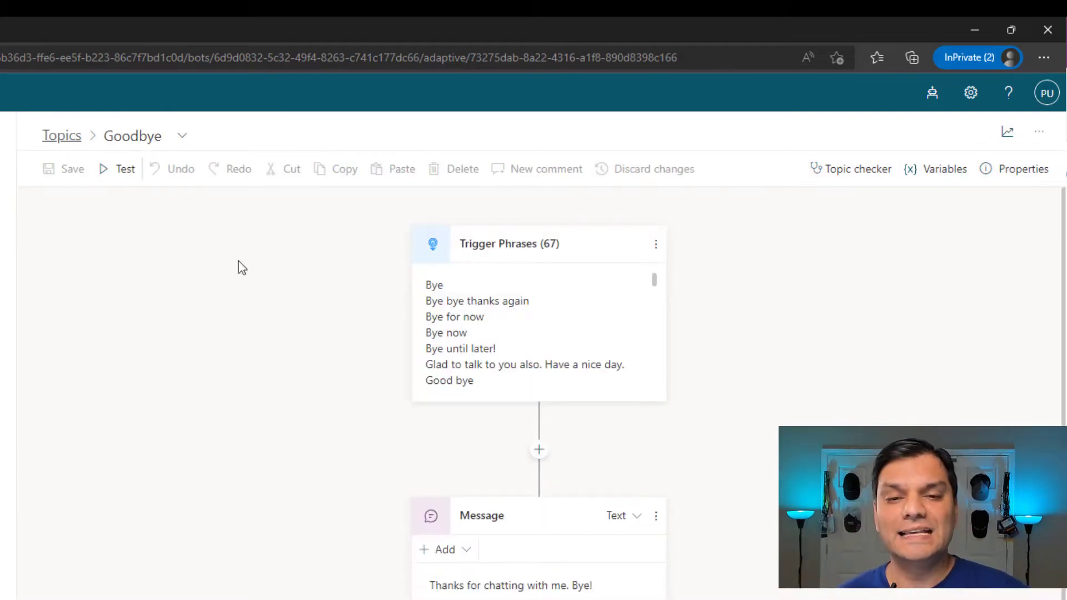
left_click(174, 143)
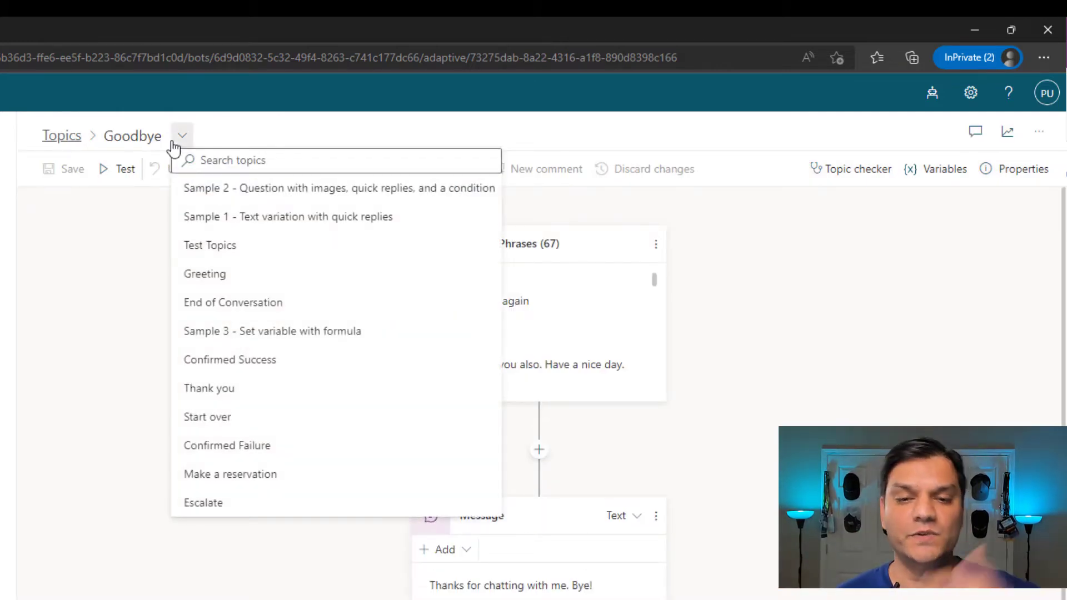
left_click(240, 475)
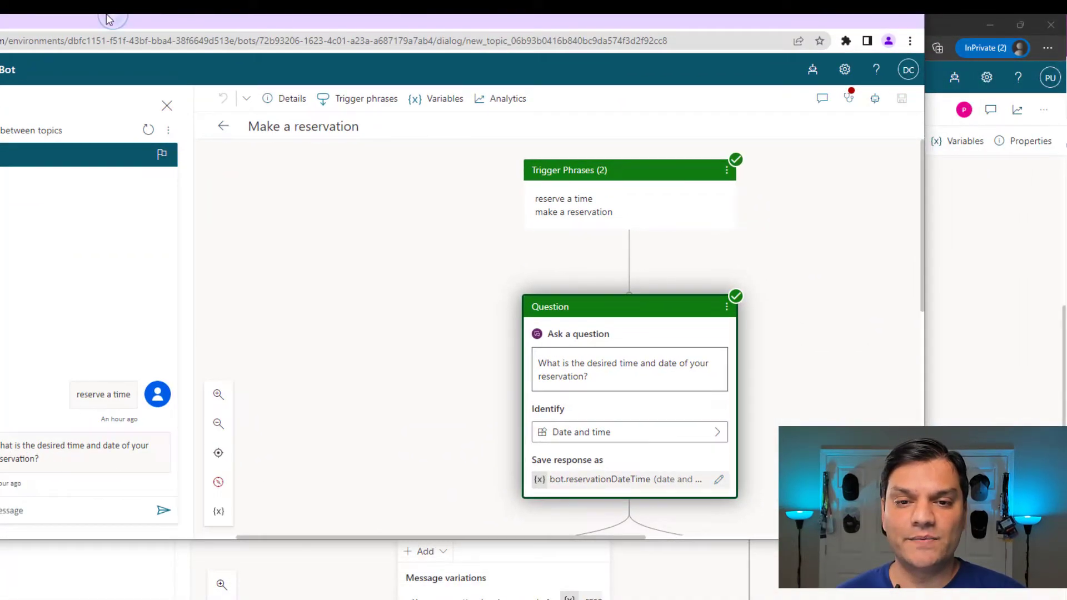
Step: Check the classic topic's redo and discard-changes options, then return to its Topics list
left_click(243, 107)
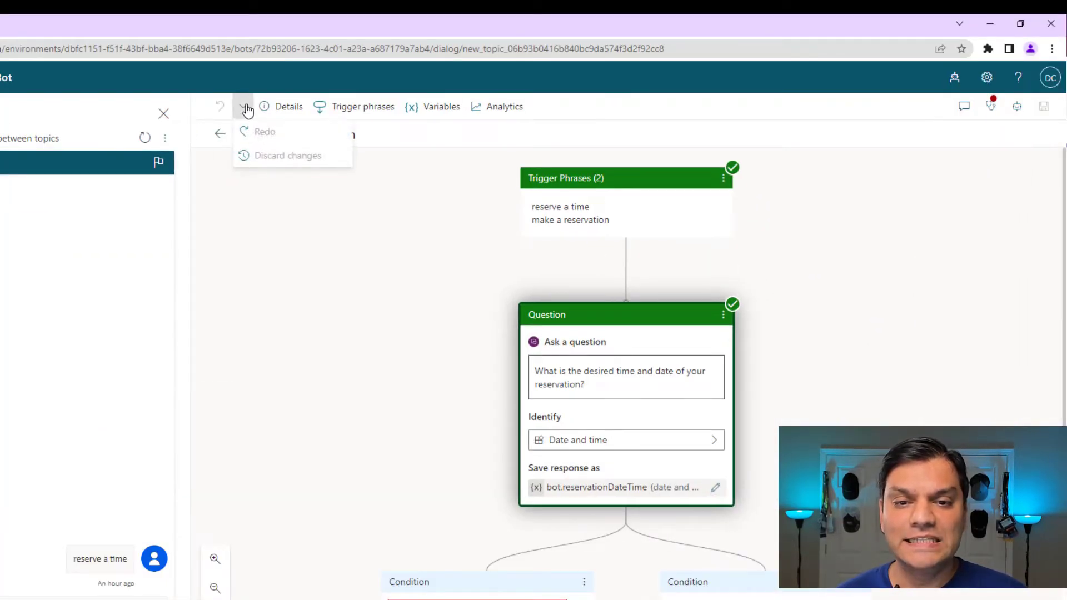
left_click(395, 265)
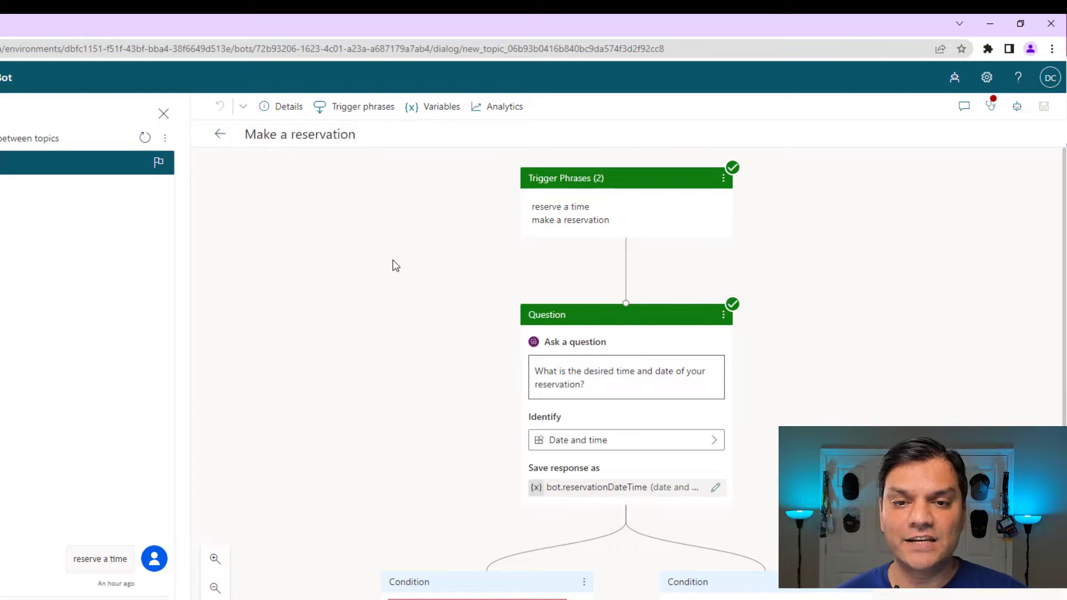
left_click(220, 136)
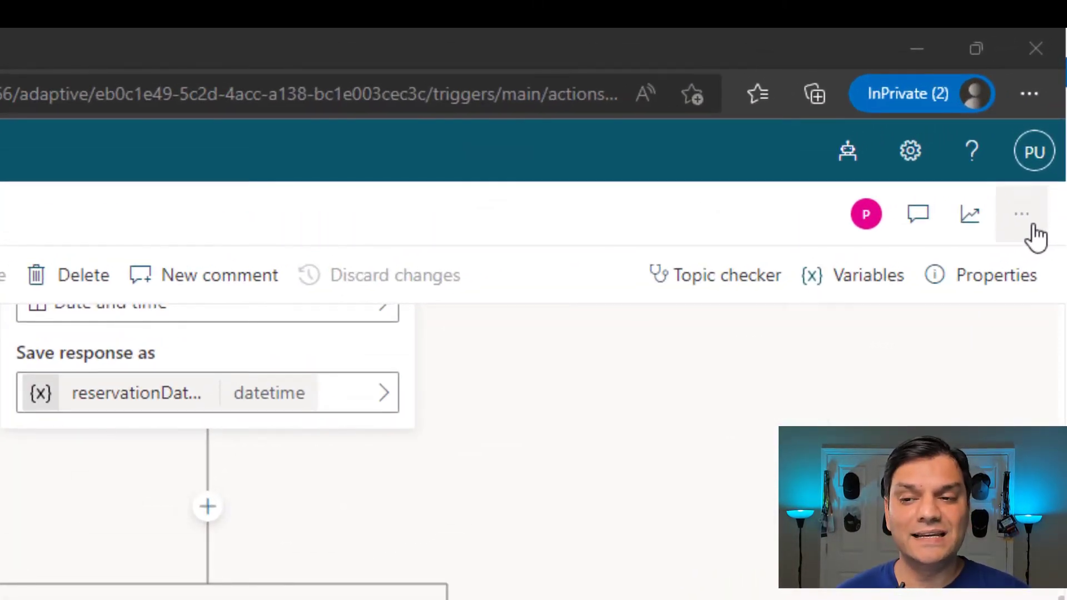
Step: View the Make a reservation topic in the YAML code editor, then bring up Close code editor
left_click(1032, 228)
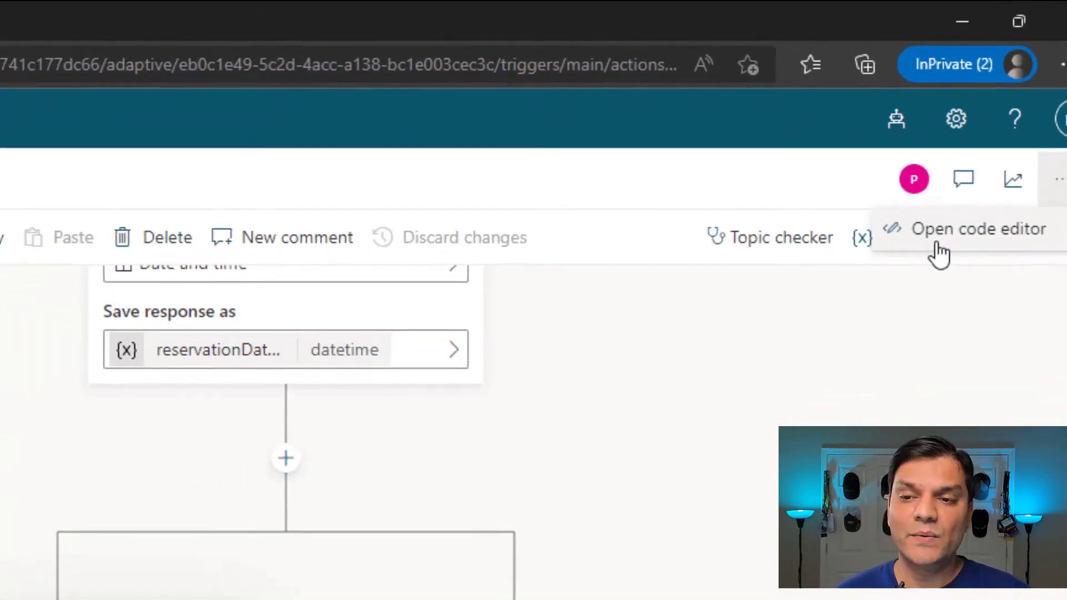
left_click(891, 285)
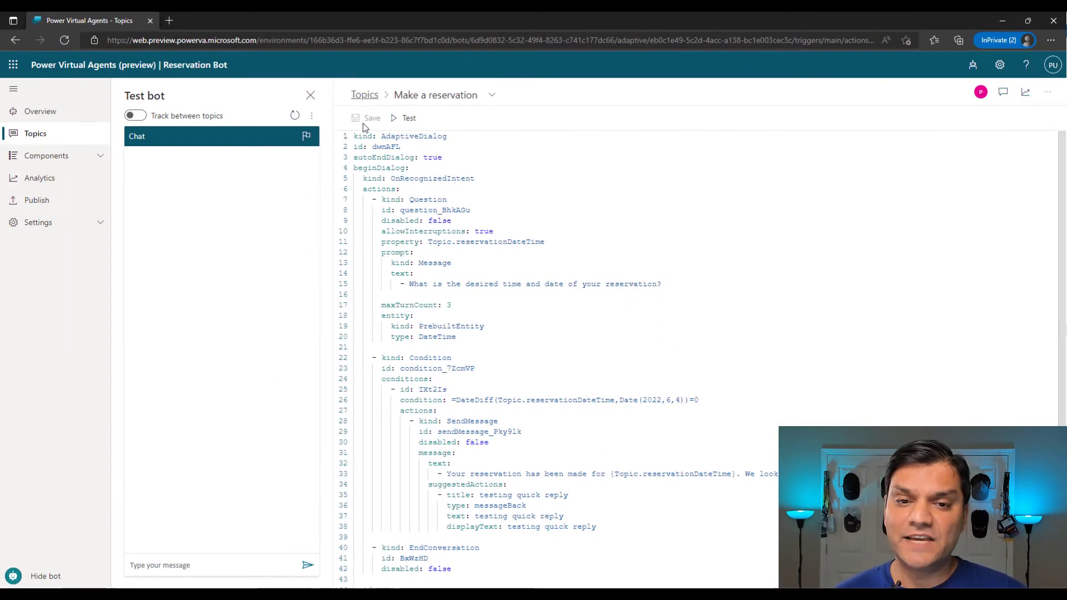
left_click(1048, 92)
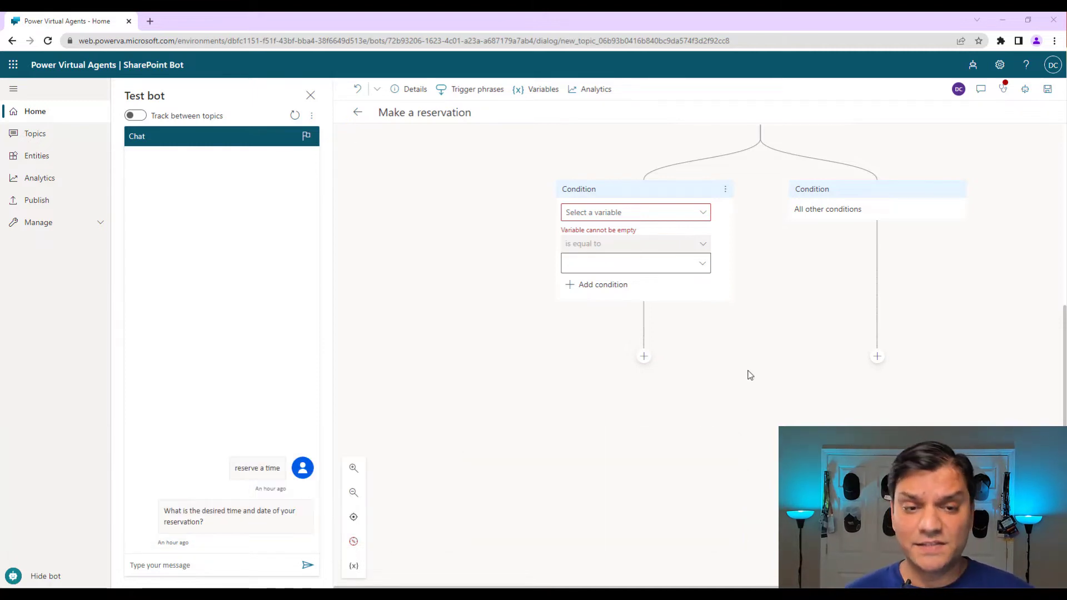
Step: Insert an Ask a question step under the first condition branch and open its options menu
left_click(644, 356)
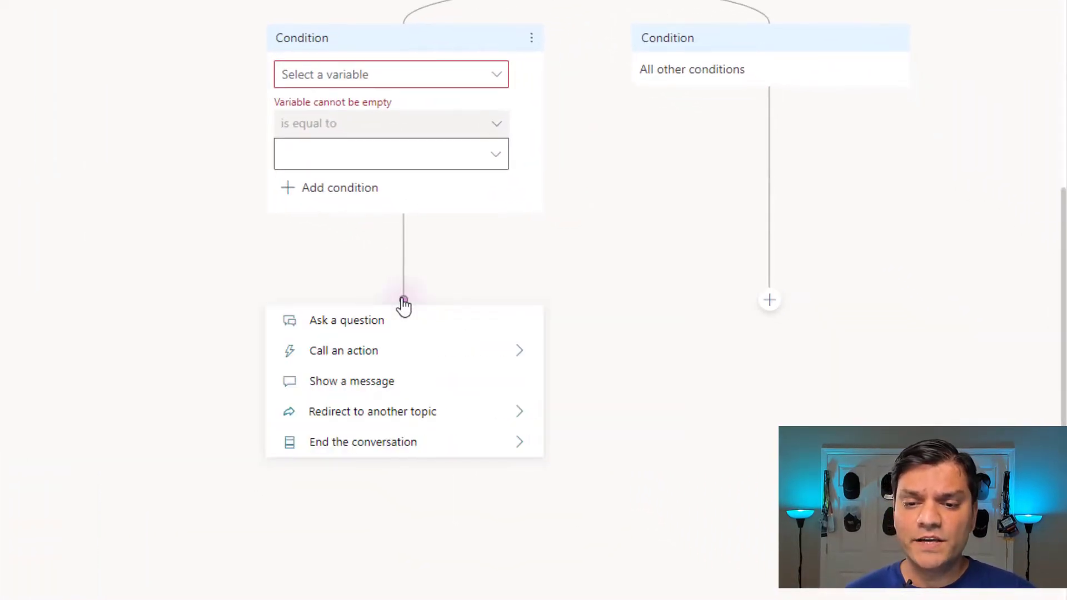
left_click(340, 327)
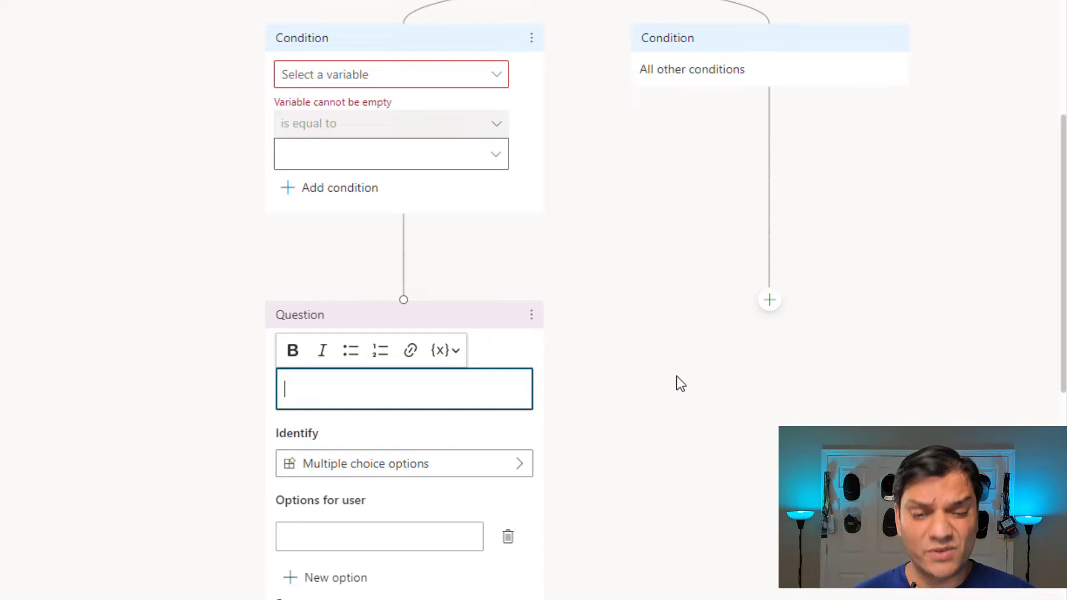
left_click(533, 314)
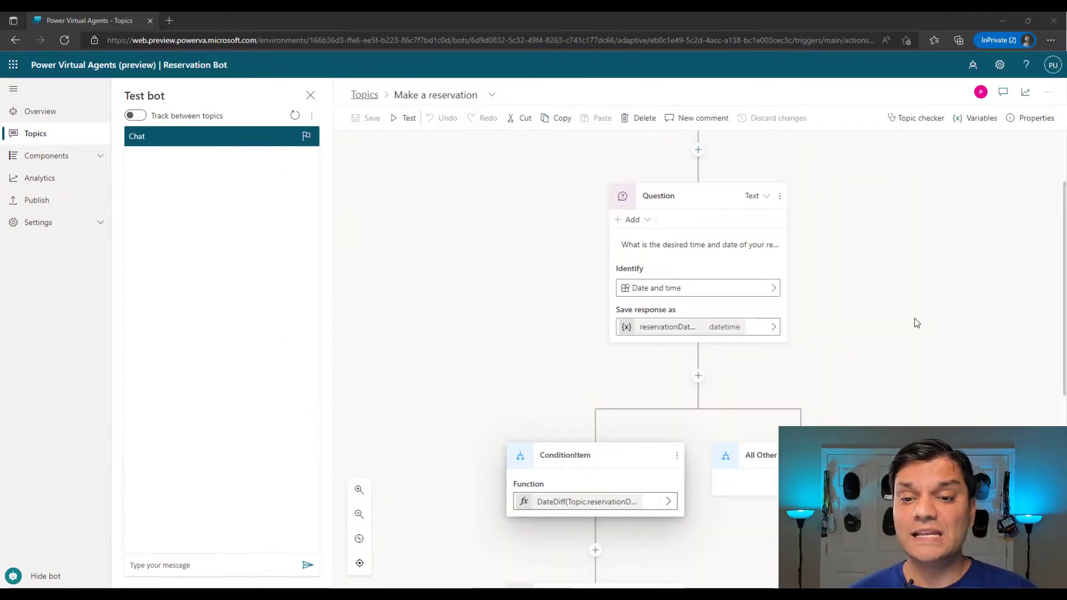
Step: Add a Question step right after the trigger phrases, attach rich content, and show Text/Speech choices
scroll(745, 190, "up", 1)
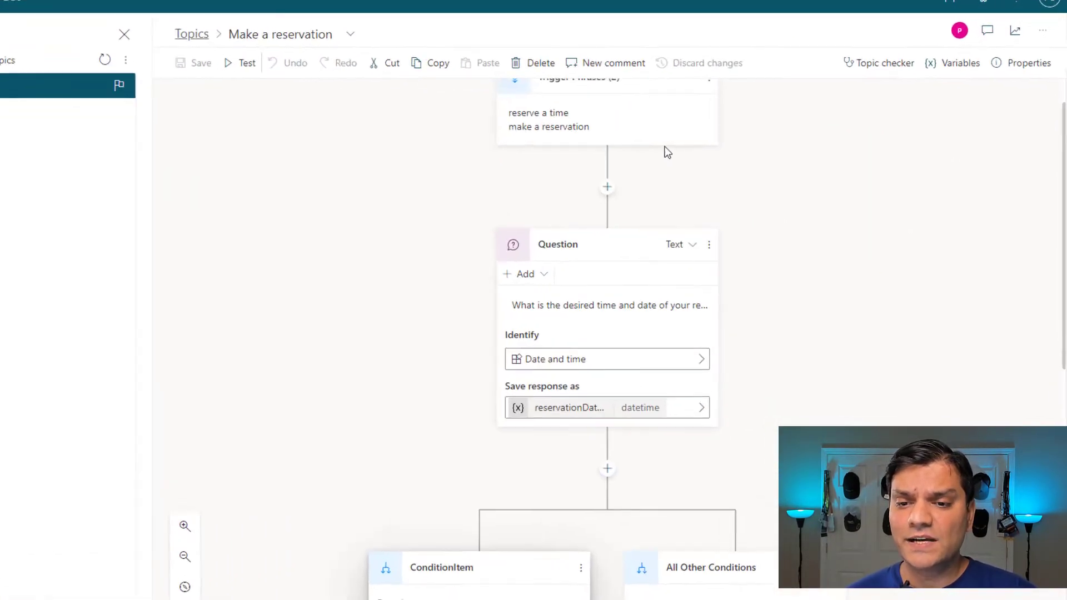
left_click(698, 214)
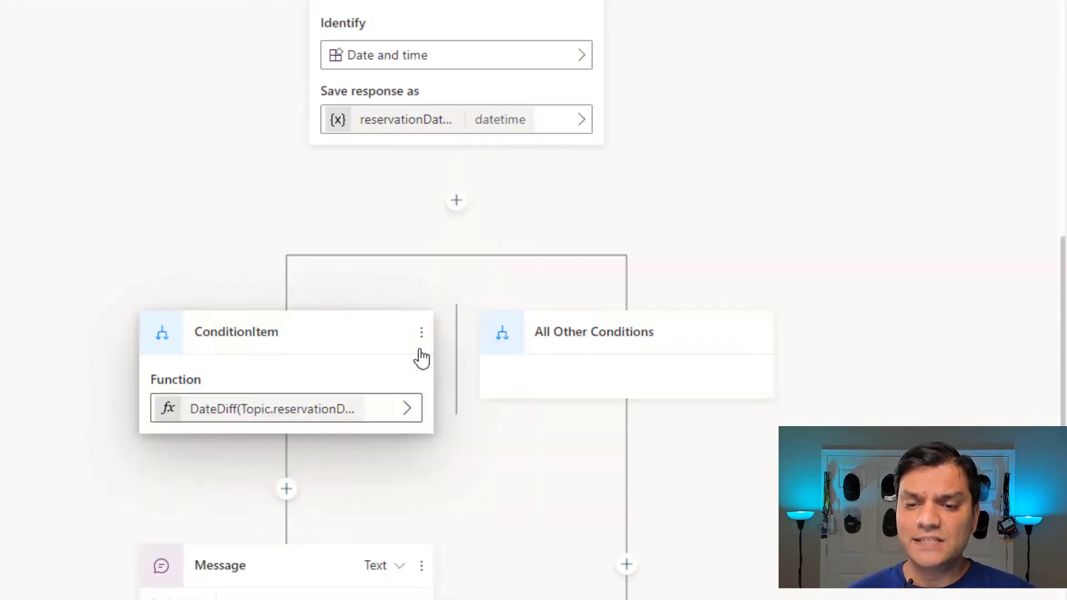
scroll(420, 358, "up", 2)
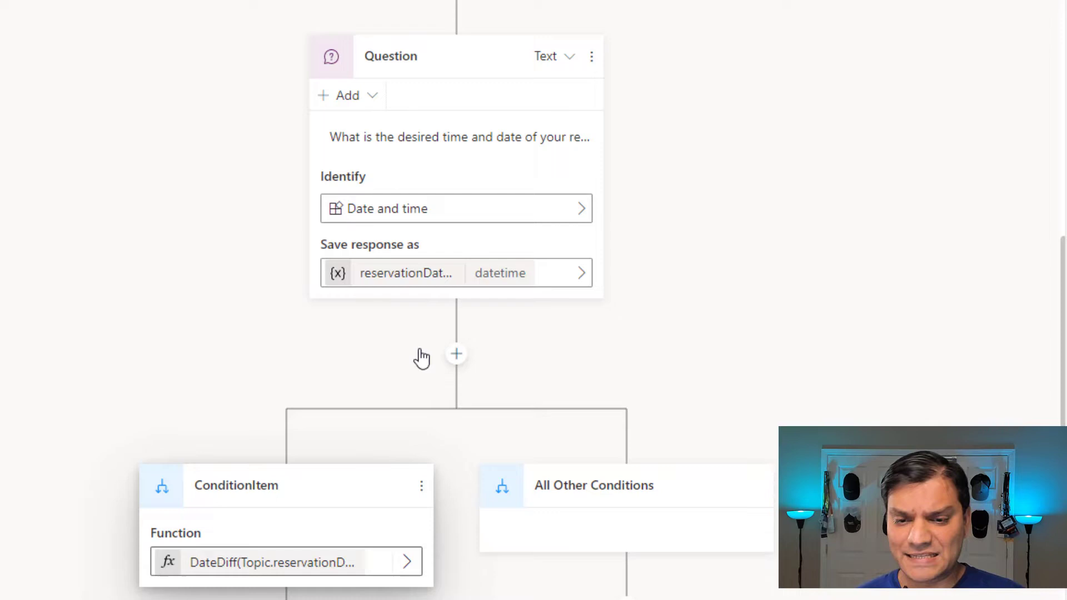
scroll(431, 311, "up", 6)
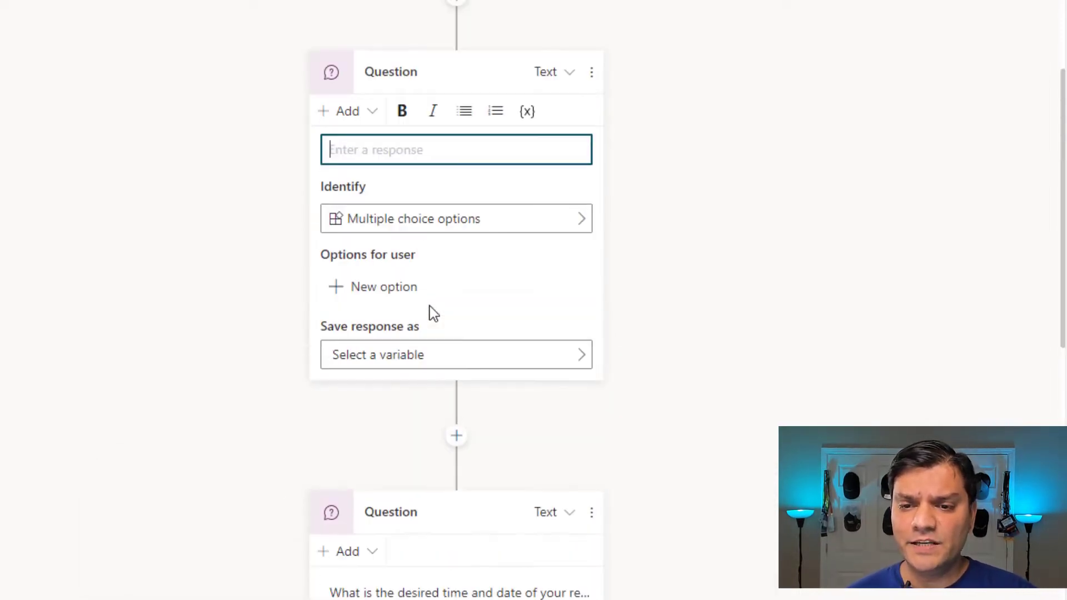
left_click(370, 118)
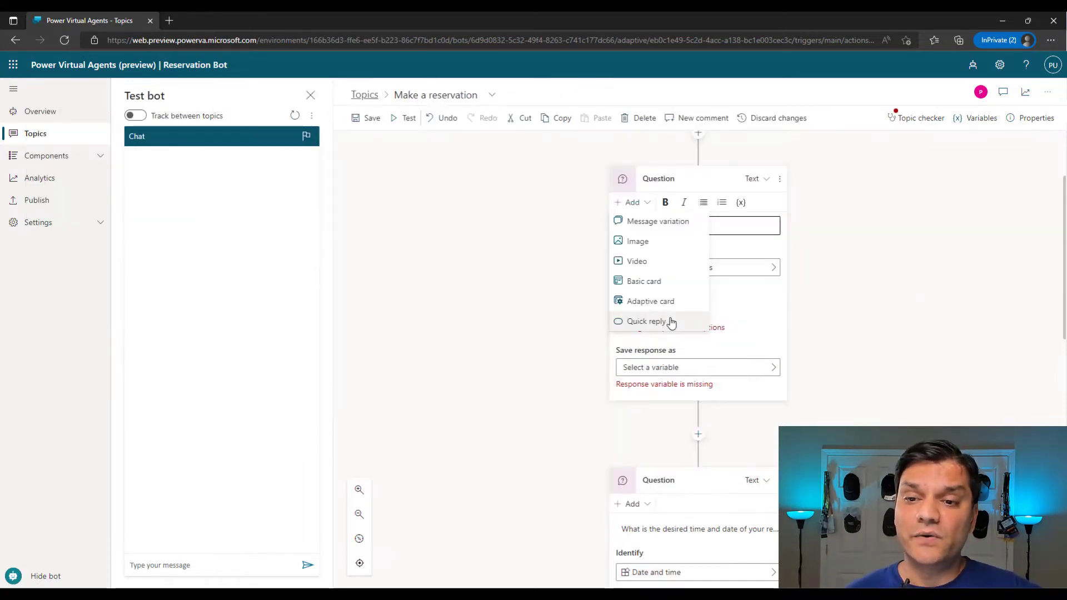
left_click(761, 181)
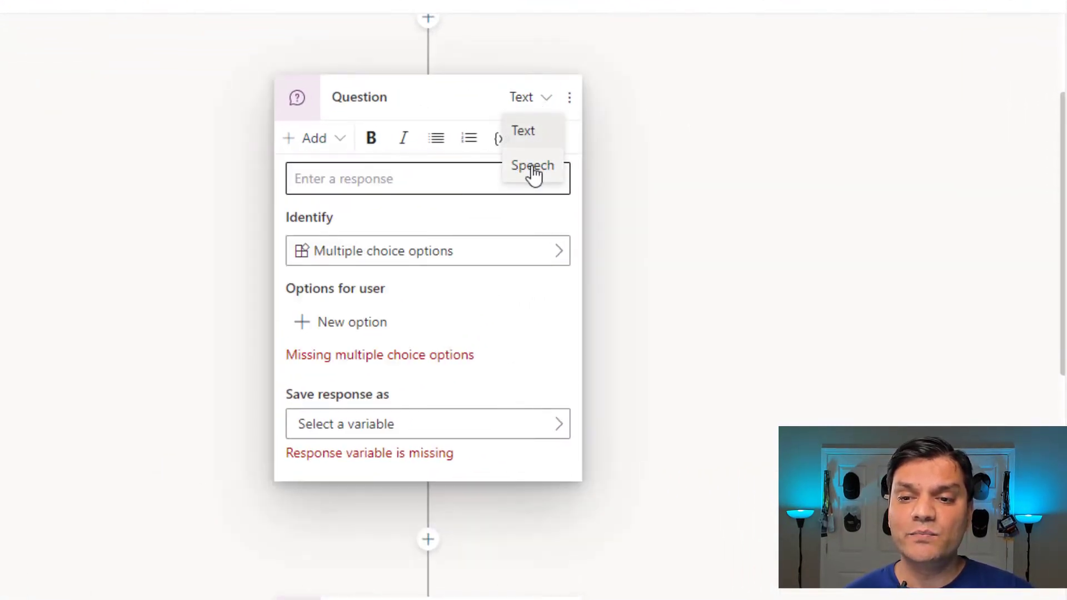
Step: Switch the Question to Speech and add a message variation with a medium Break SSML tag
left_click(533, 175)
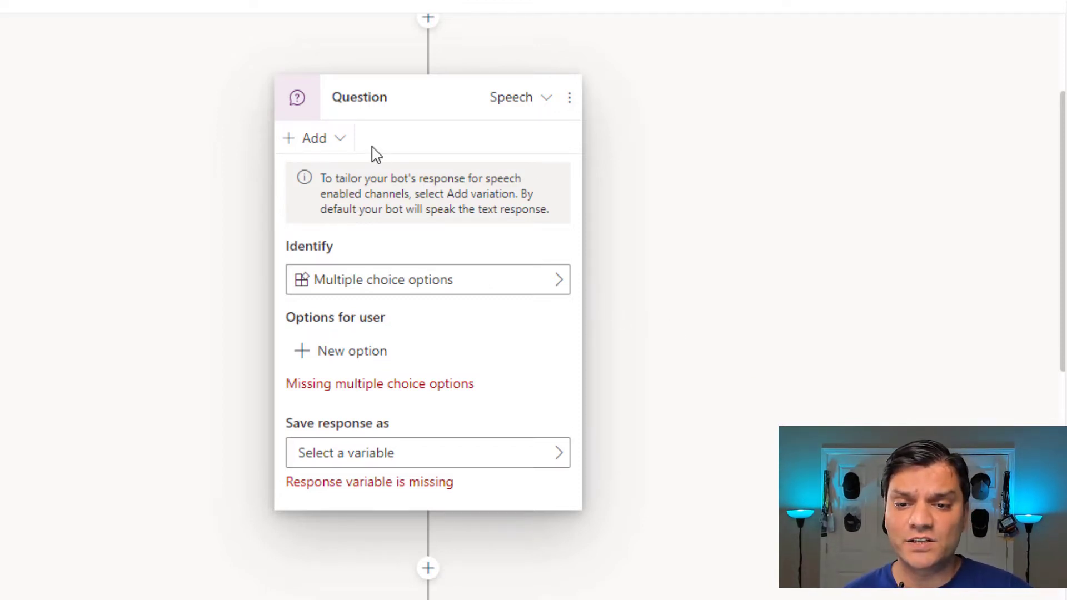
left_click(349, 149)
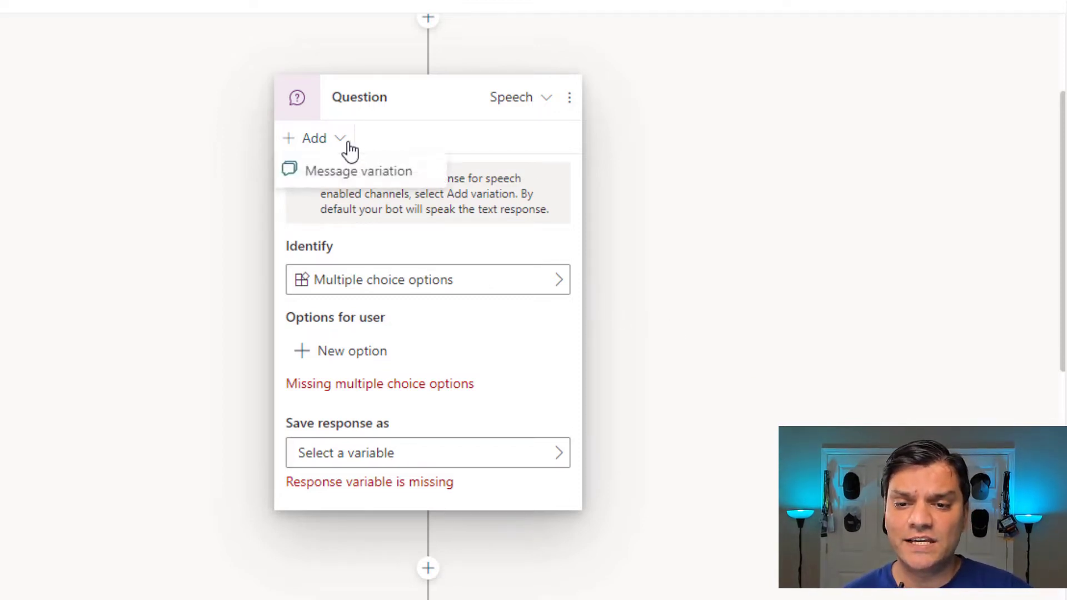
left_click(346, 183)
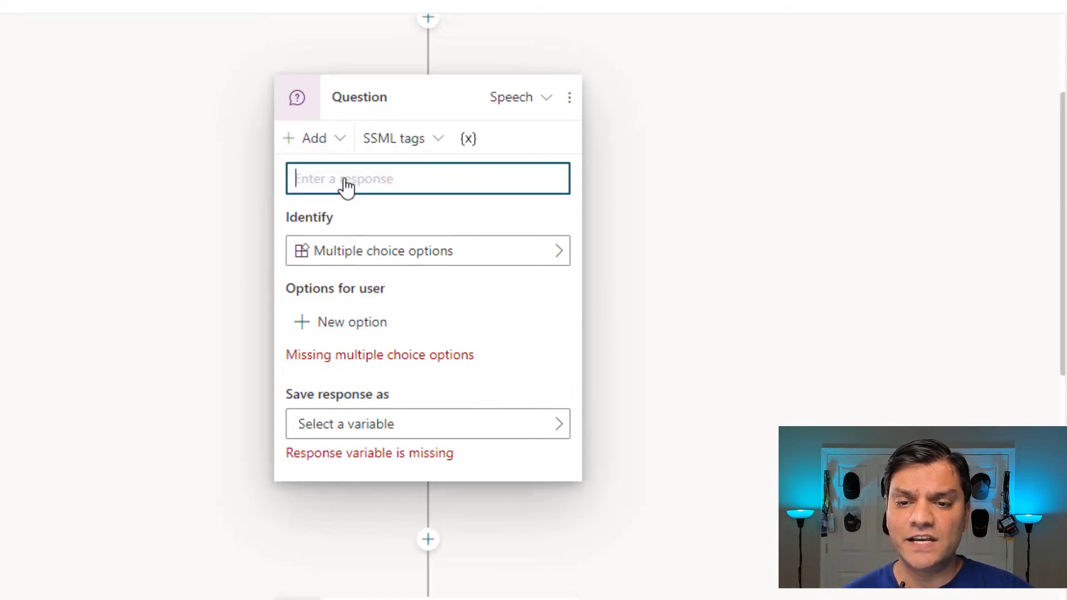
left_click(421, 149)
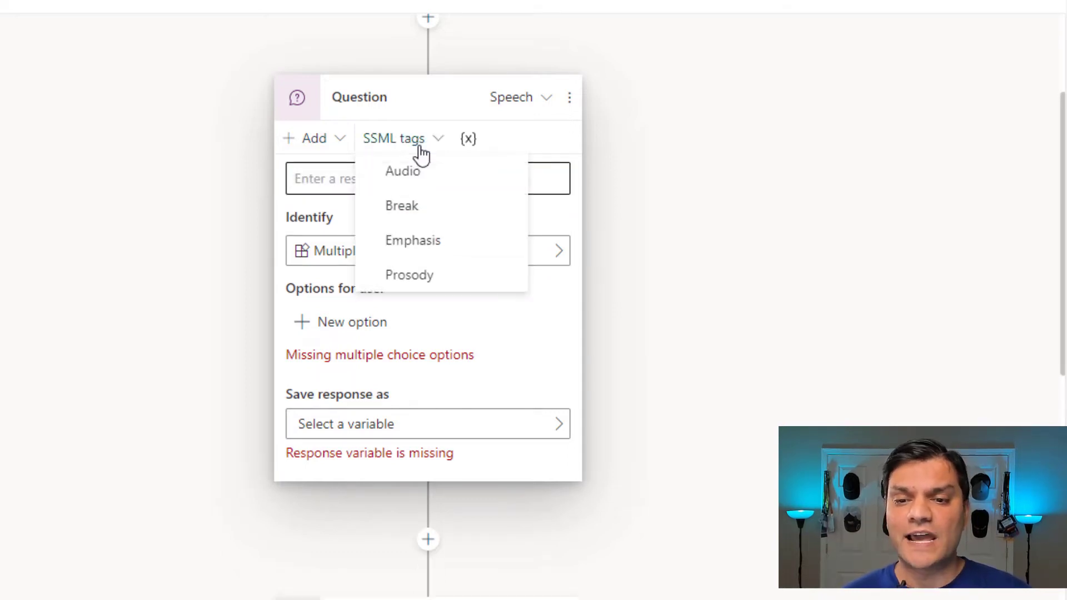
left_click(421, 214)
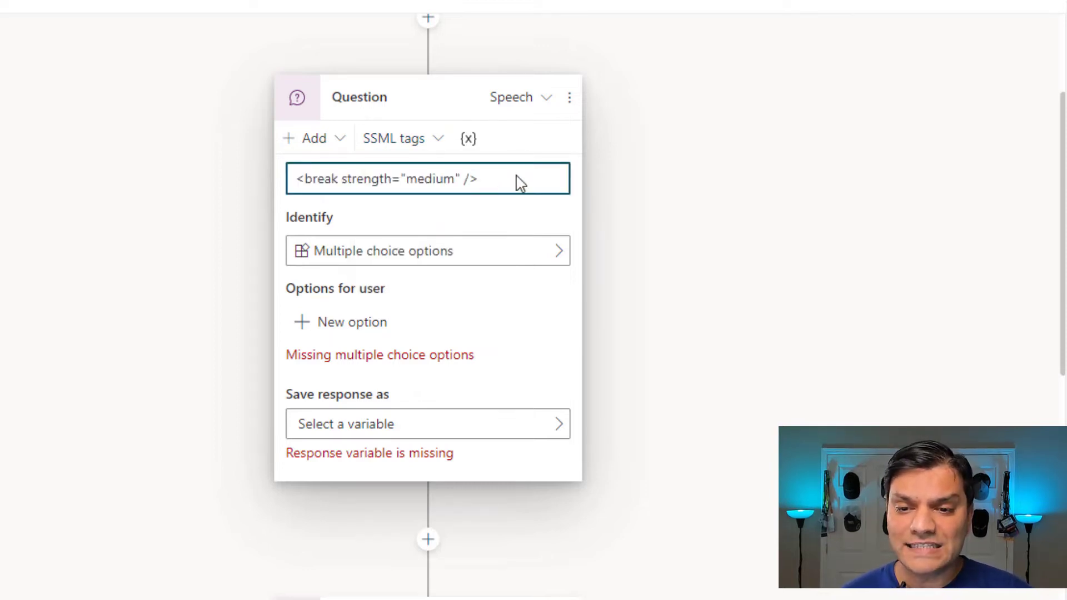
left_click(433, 149)
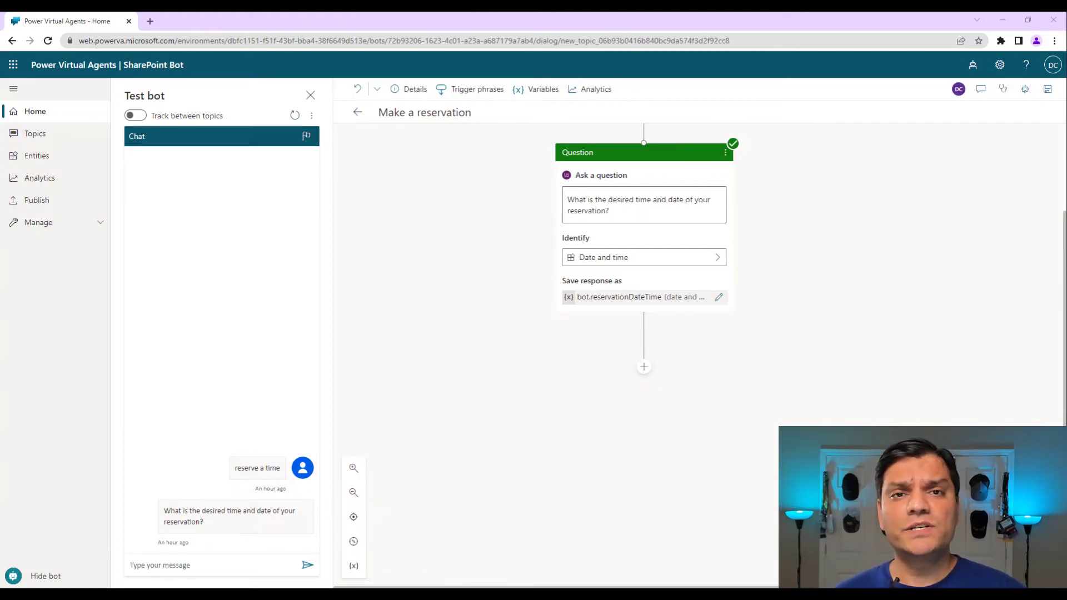
Step: Add a condition after the date-and-time question and open its options menu
left_click(643, 367)
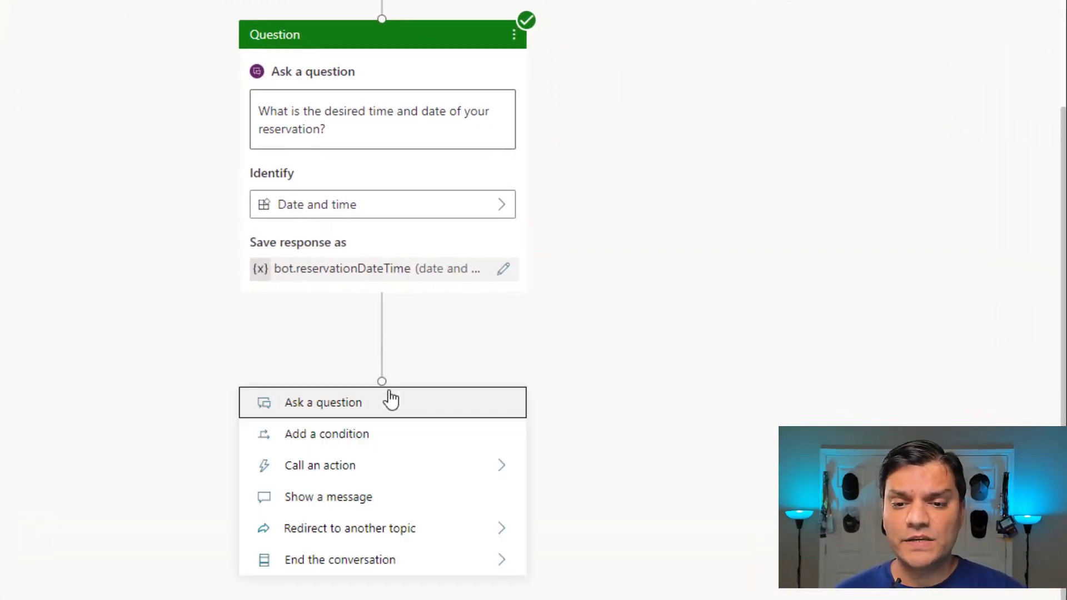
left_click(351, 438)
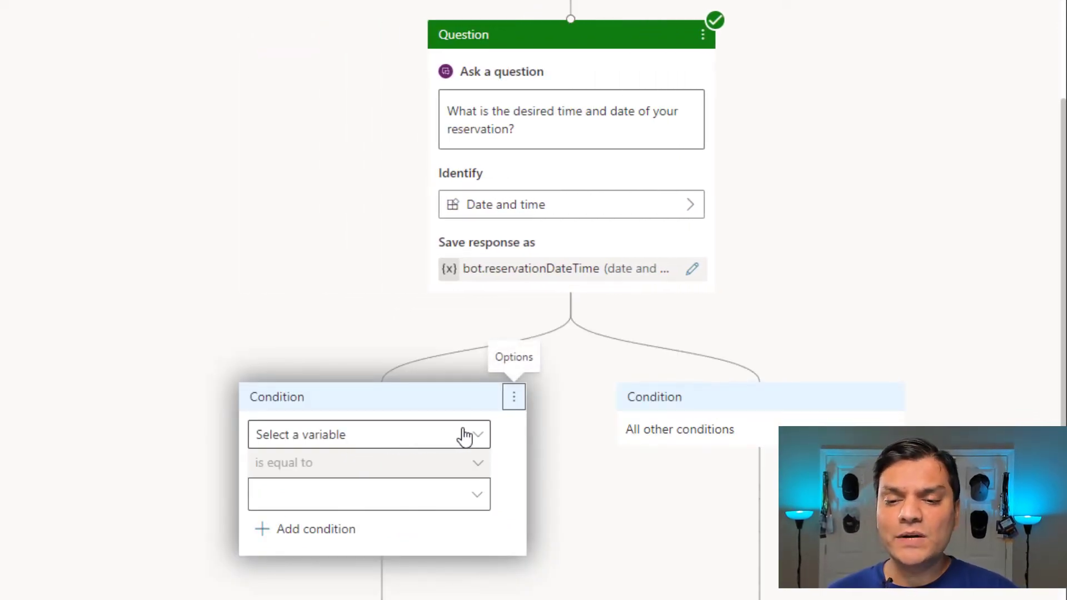
left_click(512, 405)
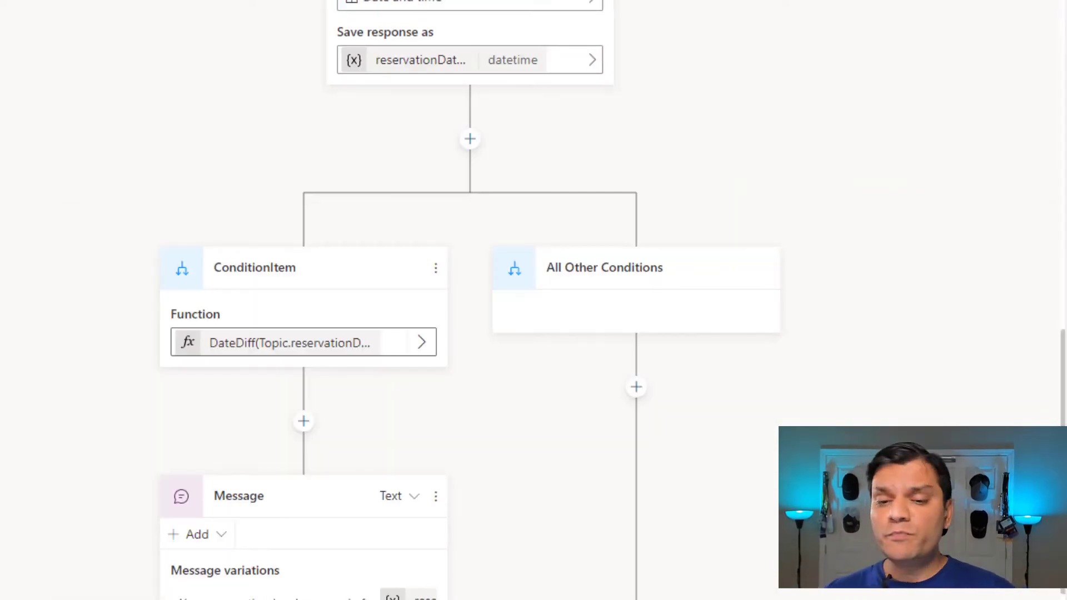
Step: Add a second condition branch below the Question and open its options
left_click(471, 142)
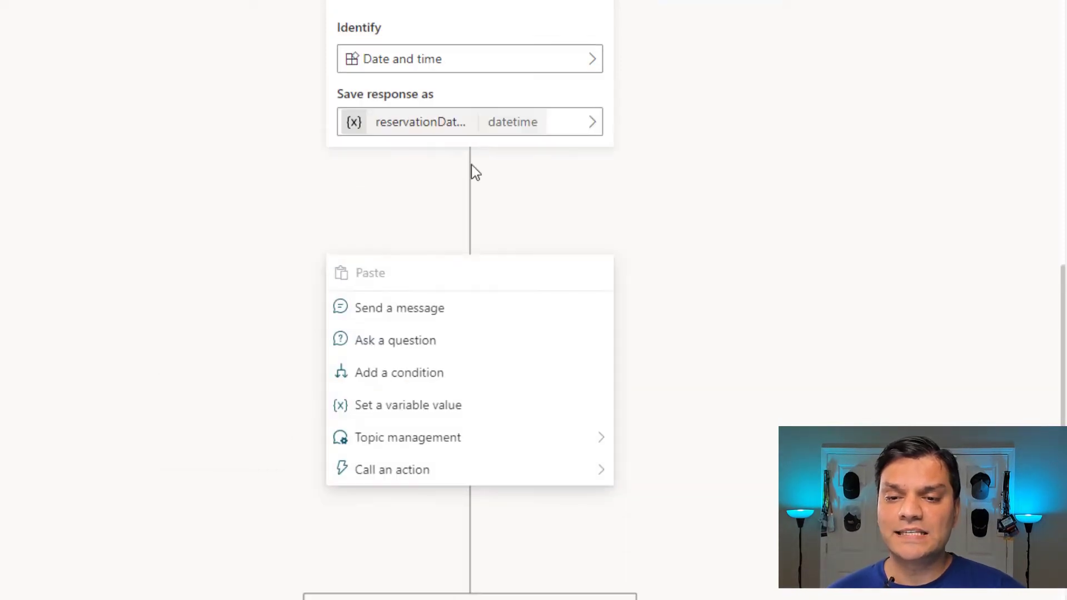
left_click(451, 383)
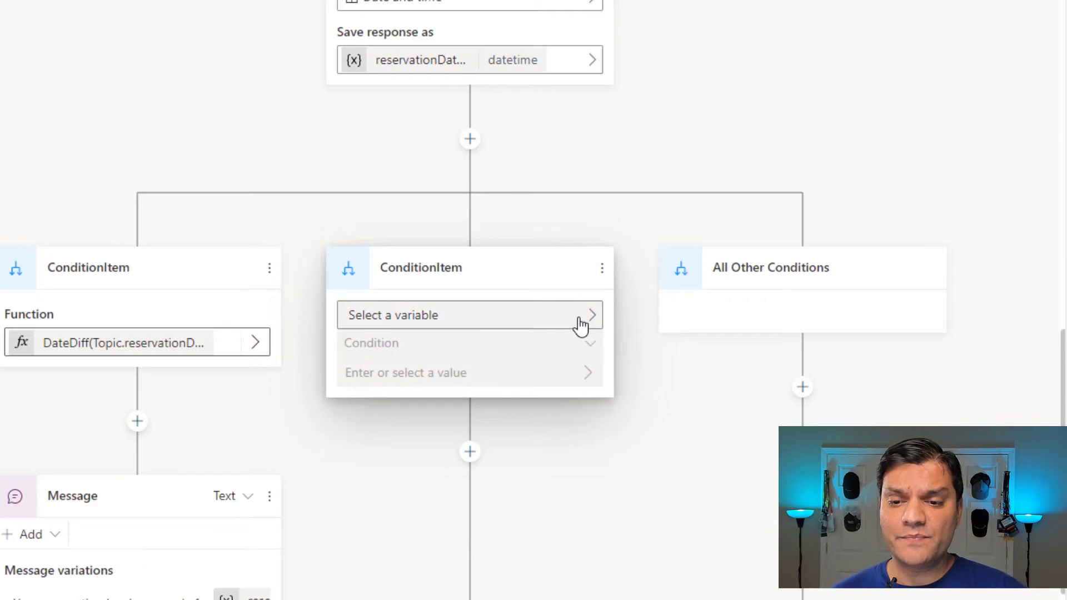
left_click(592, 325)
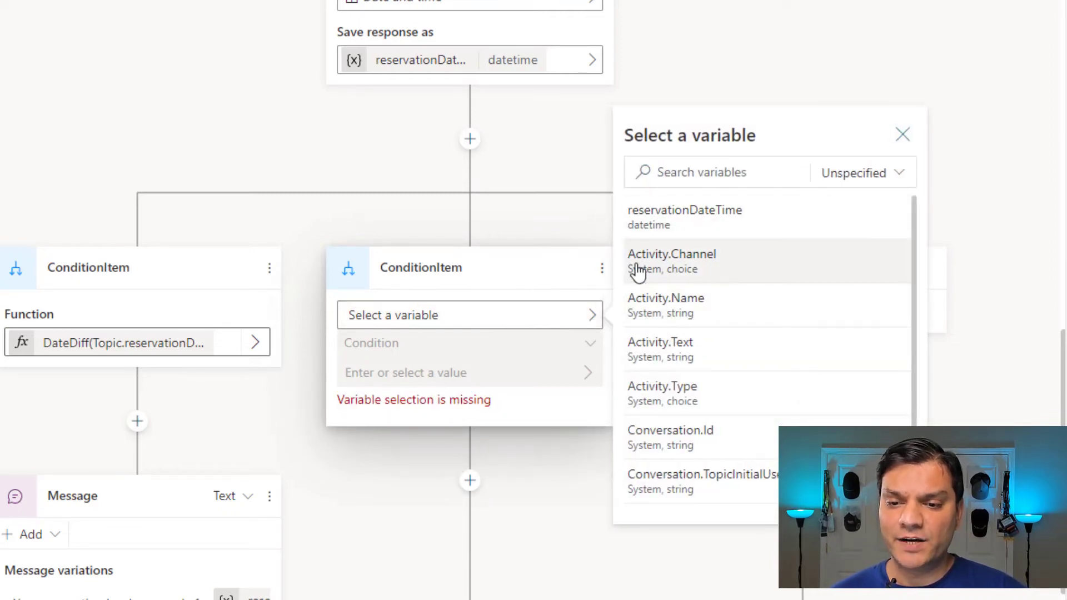
left_click(602, 270)
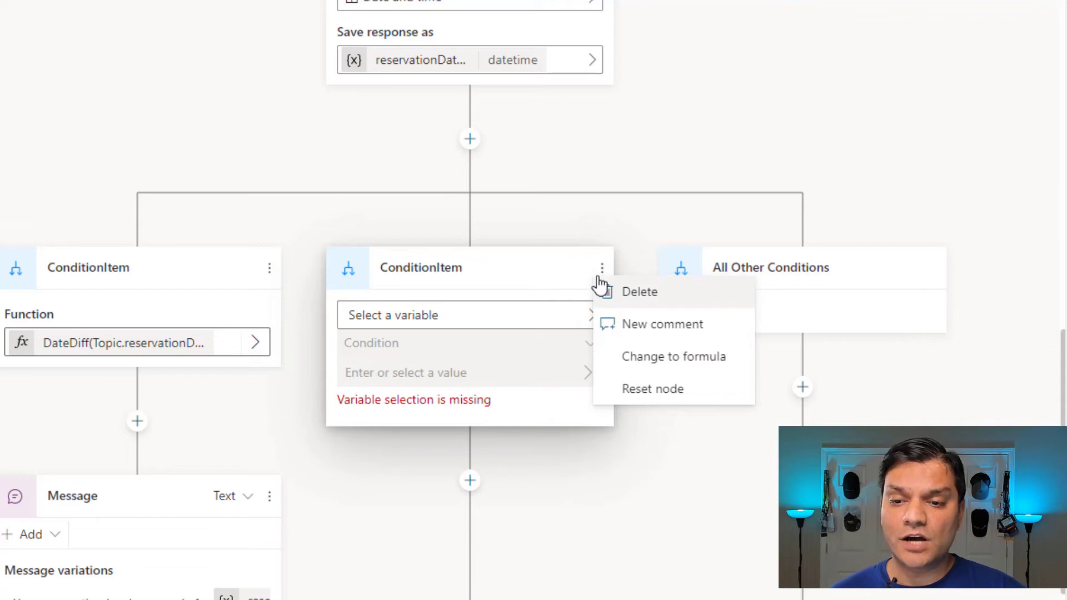
Step: Change the new condition to a formula, enter 'boo' in the formula editor, then close it
left_click(640, 367)
left_click(741, 321)
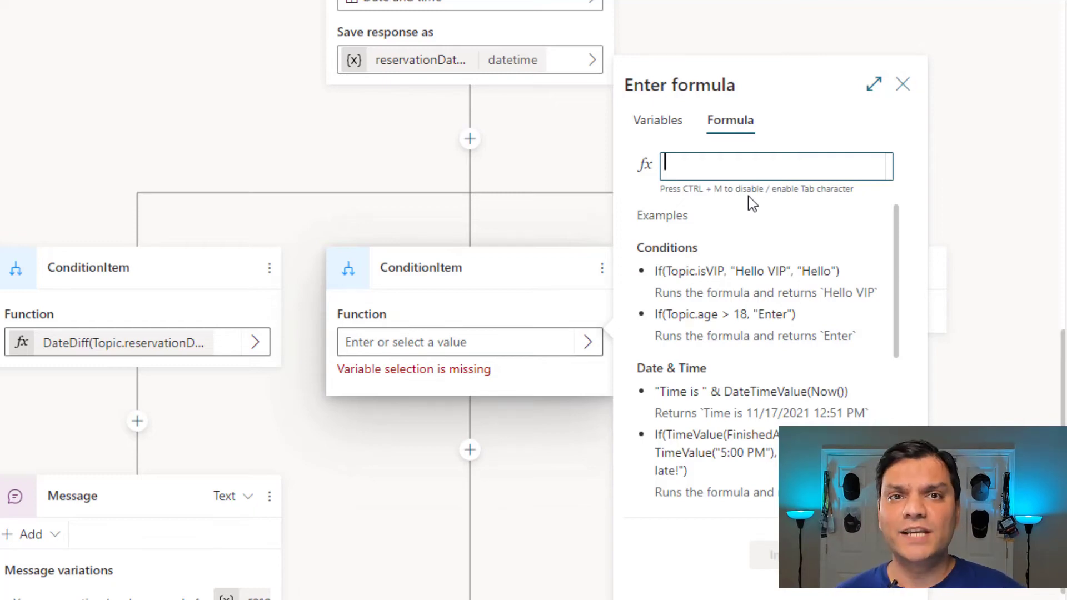
type("boo")
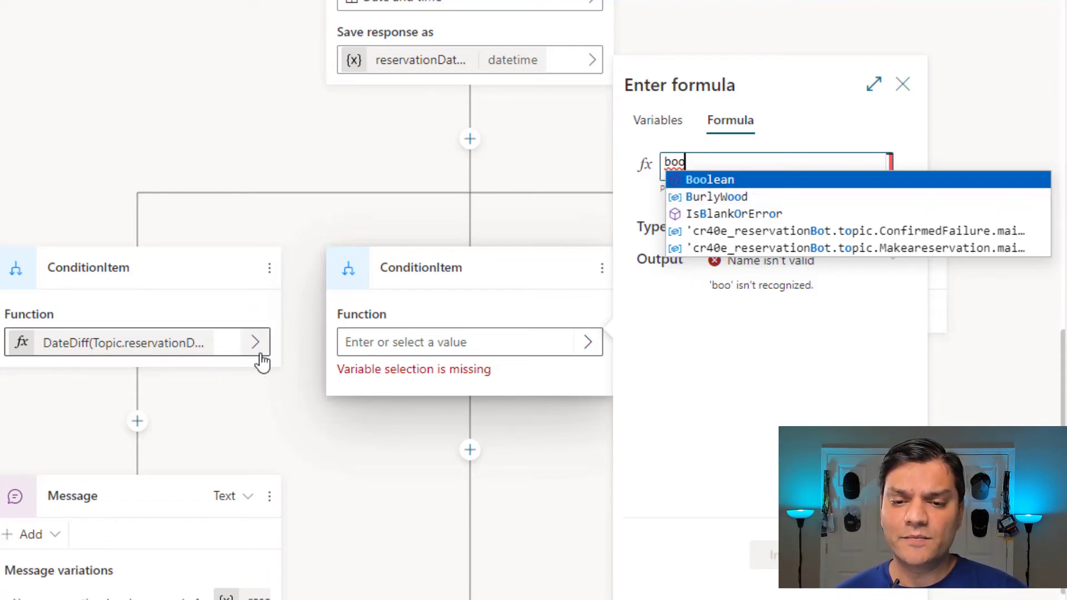
left_click(900, 95)
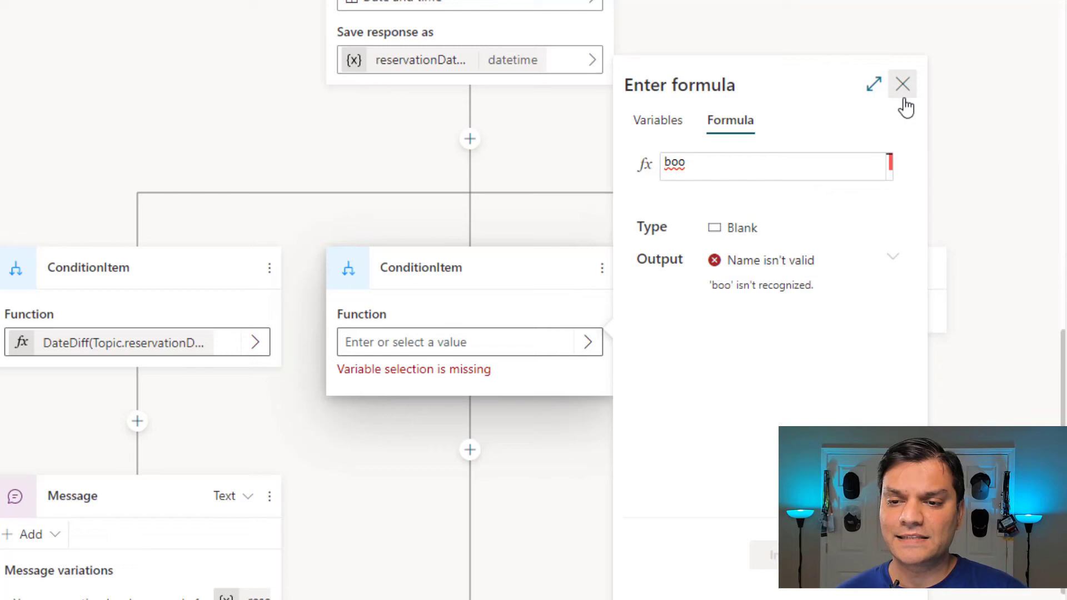
Step: Open the existing DateDiff Function formula for review
left_click(260, 345)
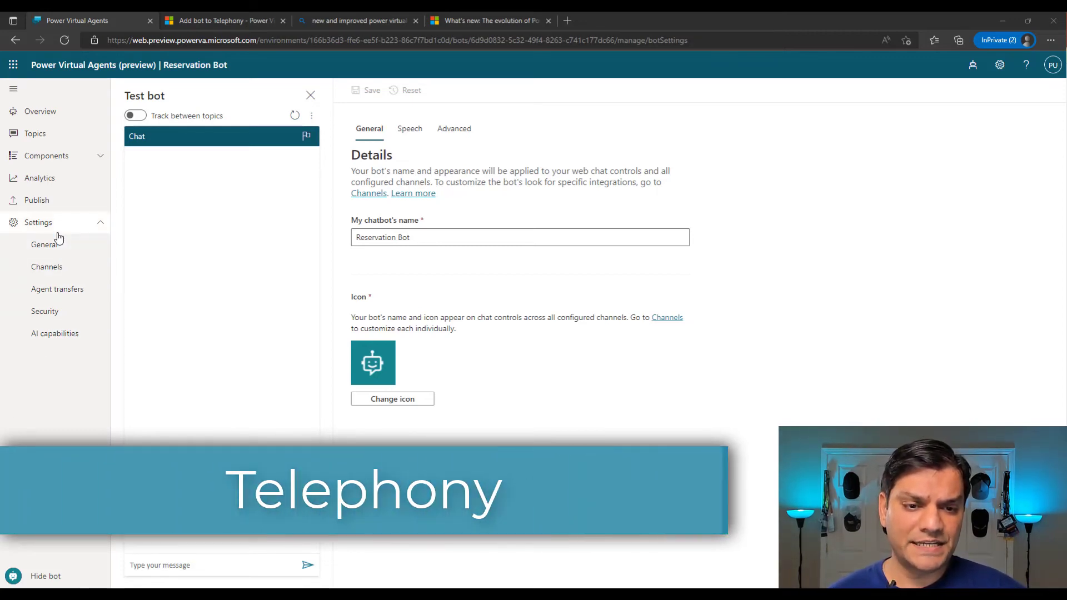
Step: Review the connected PSTN phone number on the Reservation Bot's Telephony (Preview) channel
left_click(47, 267)
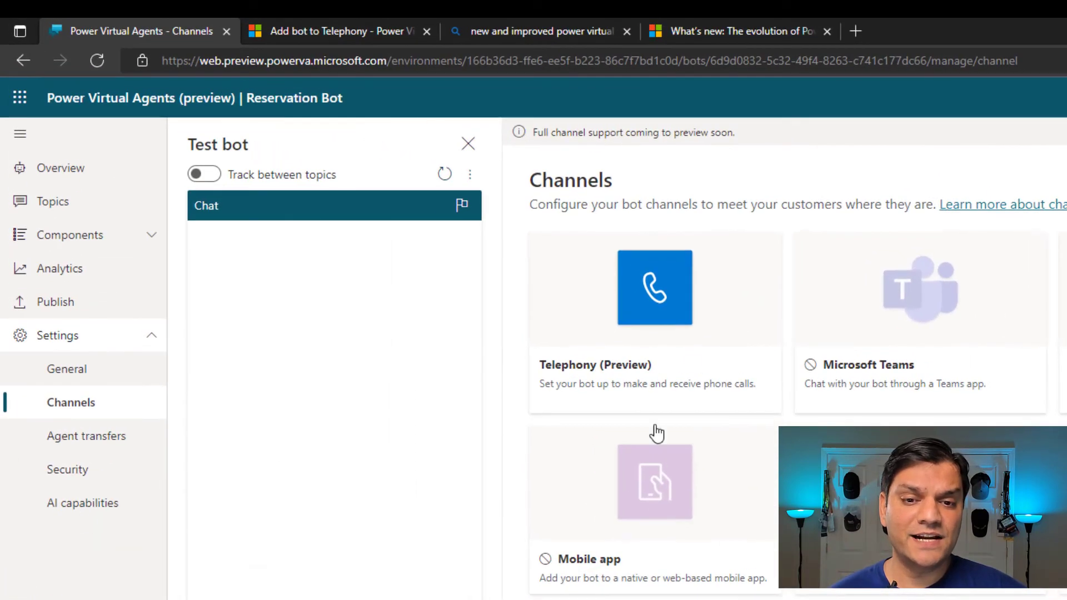
left_click(627, 340)
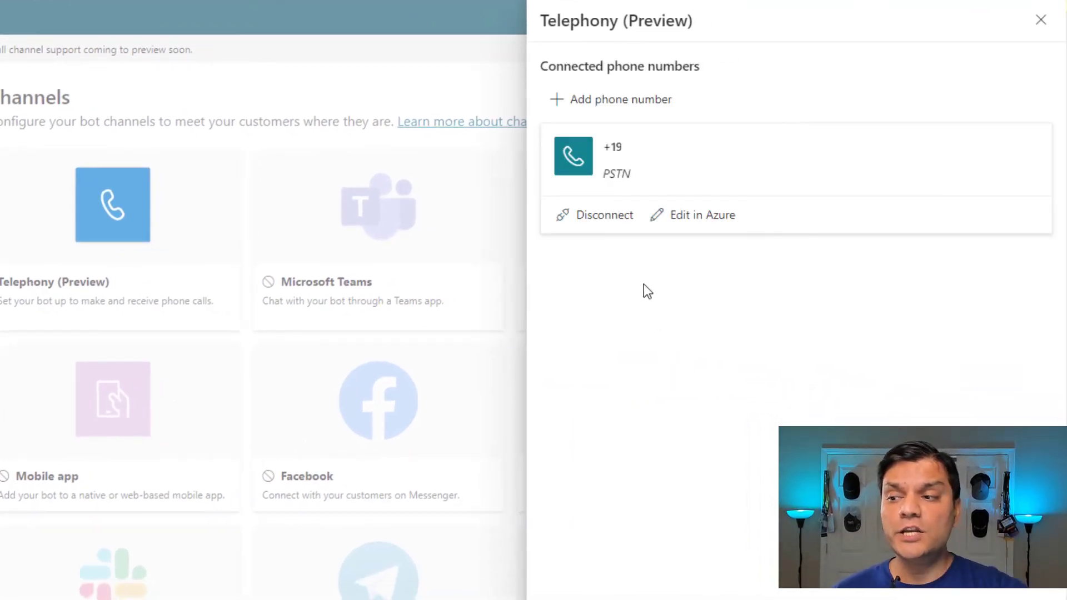
left_click(1040, 21)
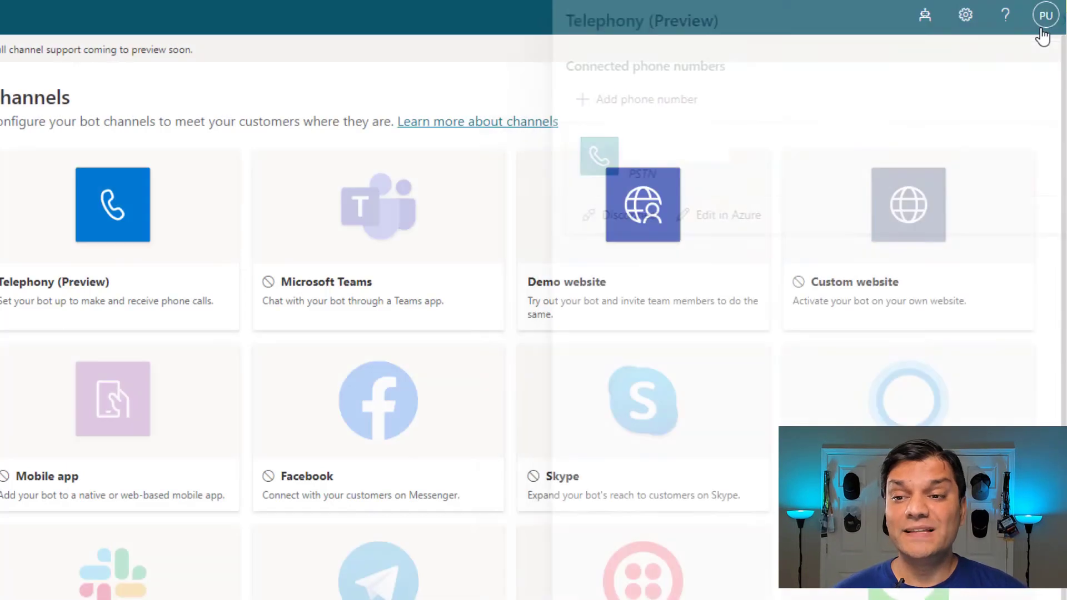